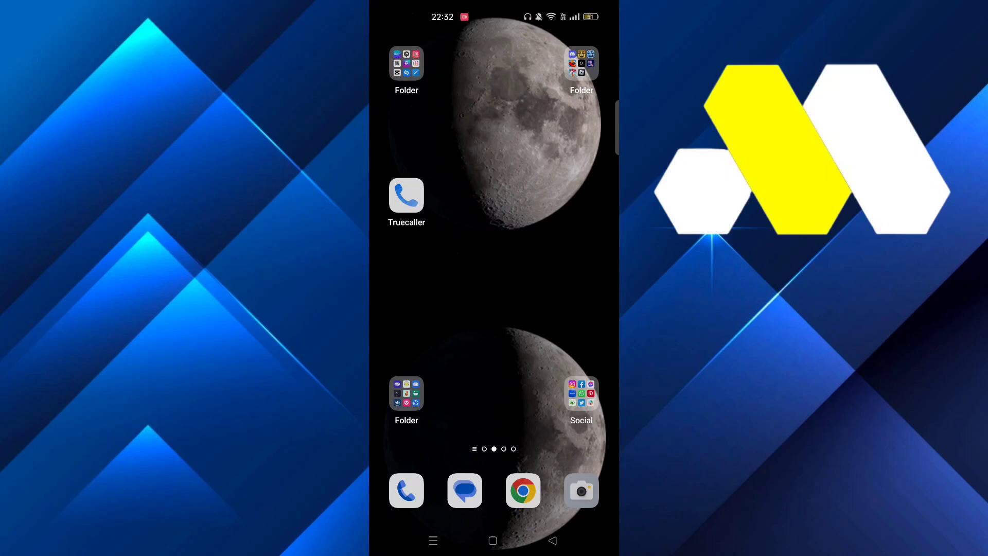
Launch Messenger from the Social folder and open Account settings from the profile menu.
left_click(582, 396)
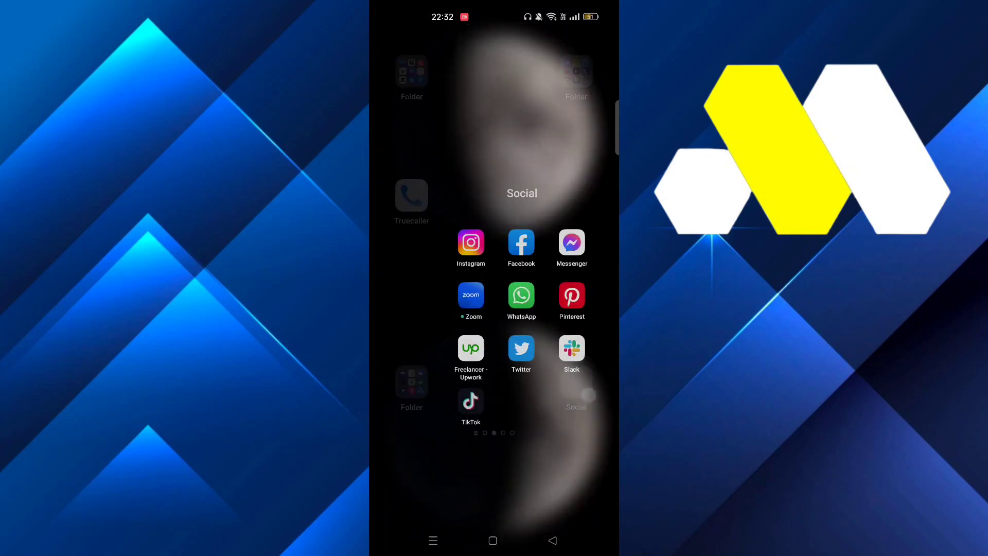
left_click(565, 177)
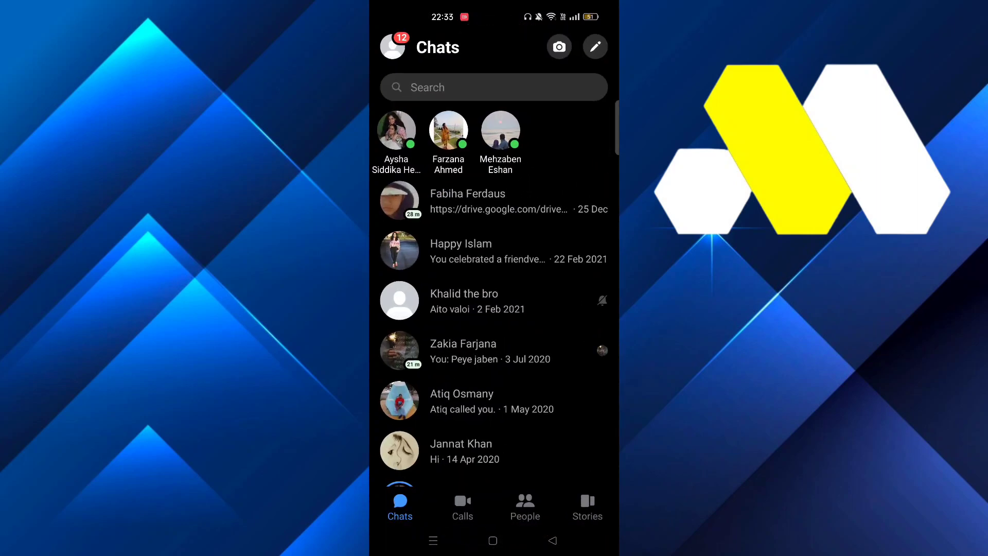
left_click(392, 47)
left_click_drag(518, 439, 518, 193)
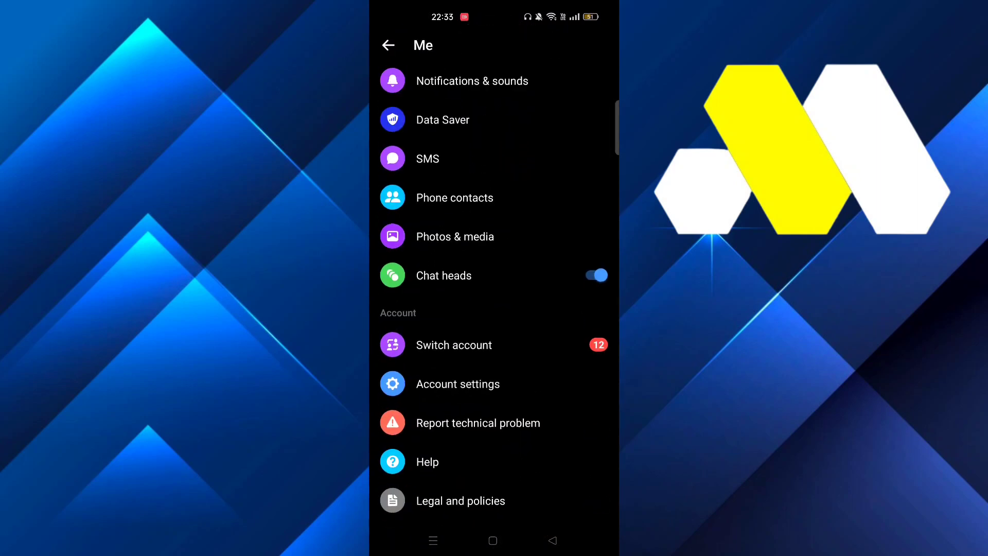
left_click(509, 380)
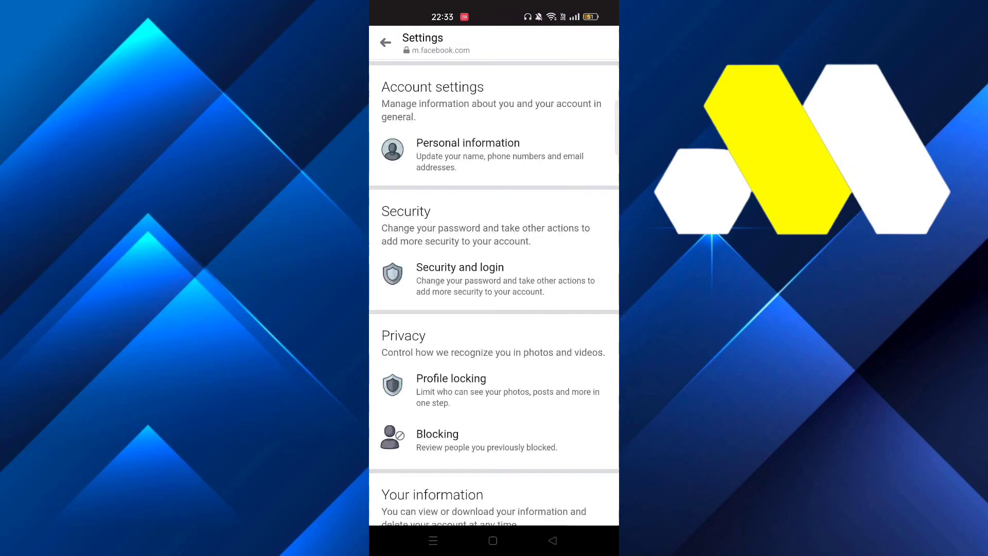
Go through Personal information and Manage Account to choose account deactivation.
left_click(468, 150)
left_click(444, 200)
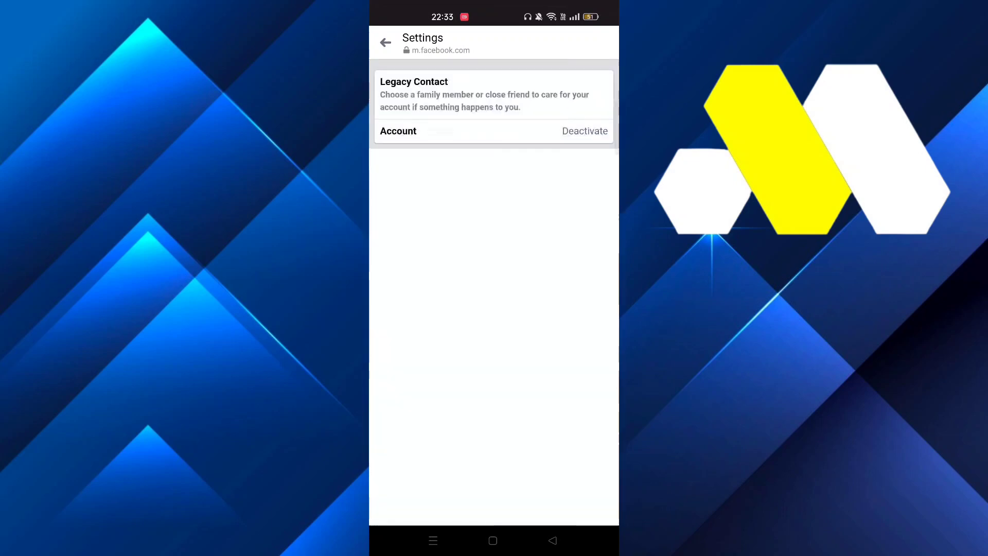
left_click(502, 129)
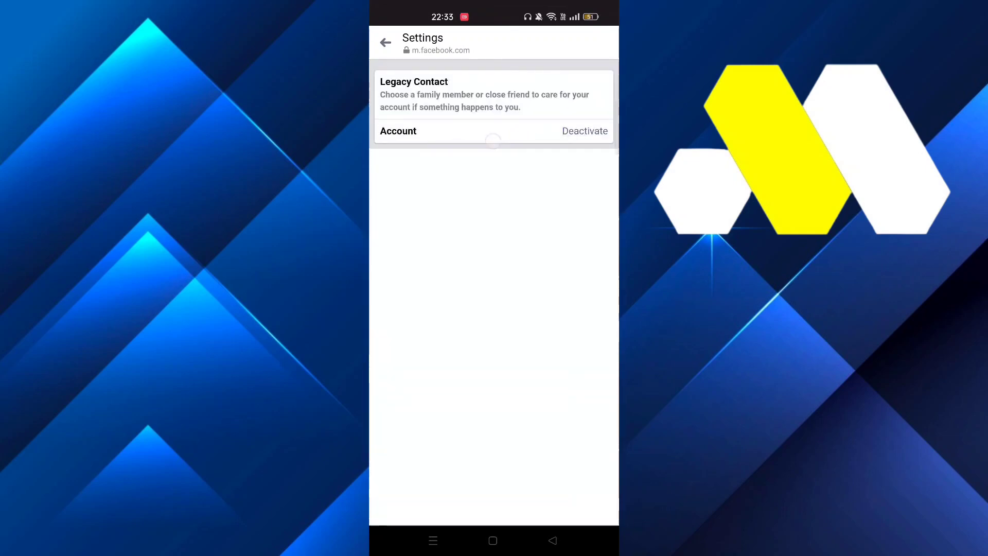
left_click(573, 132)
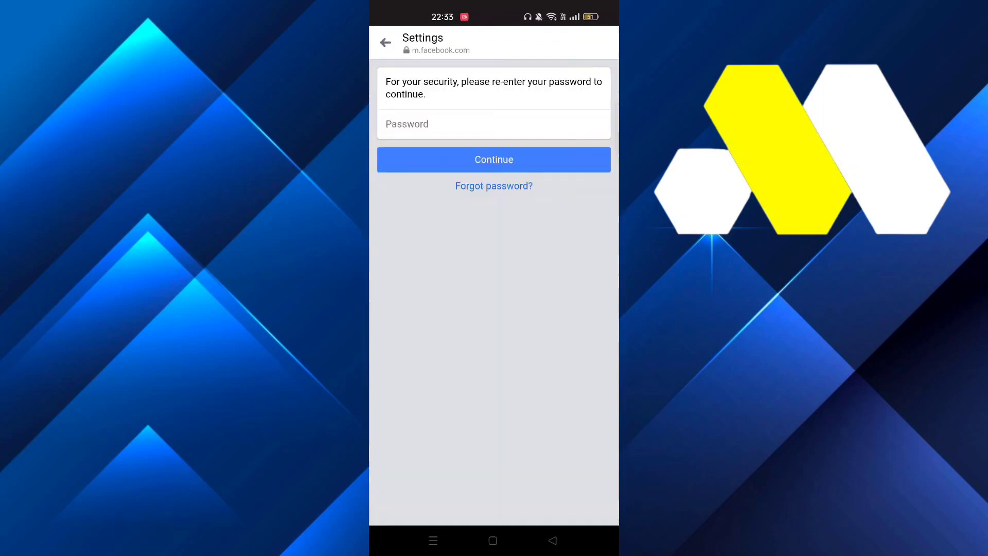
Choose Deactivate, select the Password field, and continue to the password re-entry check.
left_click(464, 131)
left_click(471, 131)
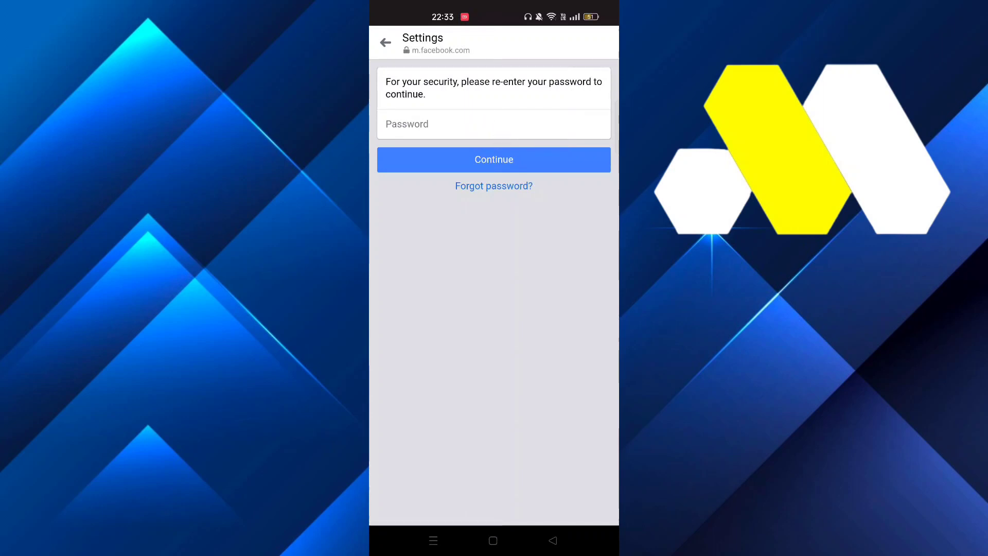
left_click(524, 159)
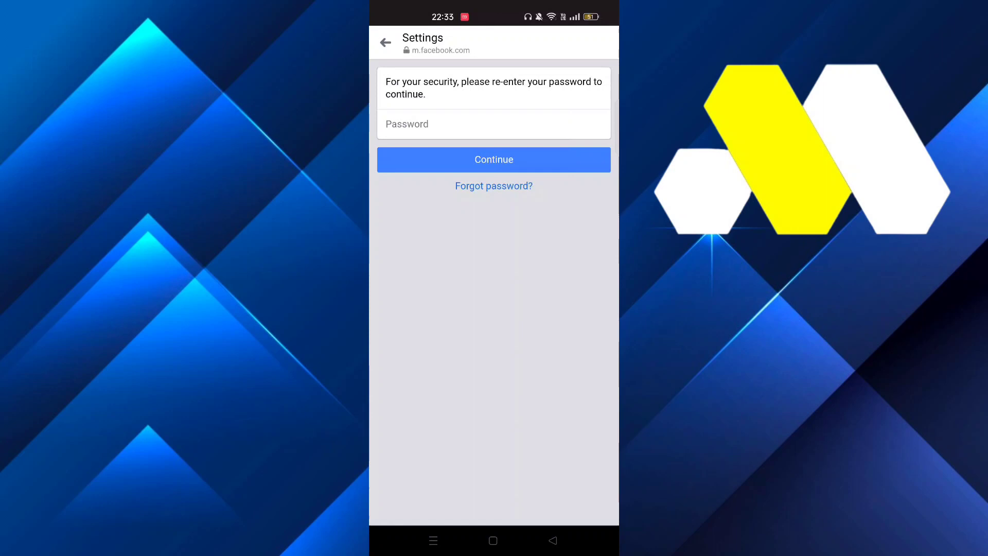